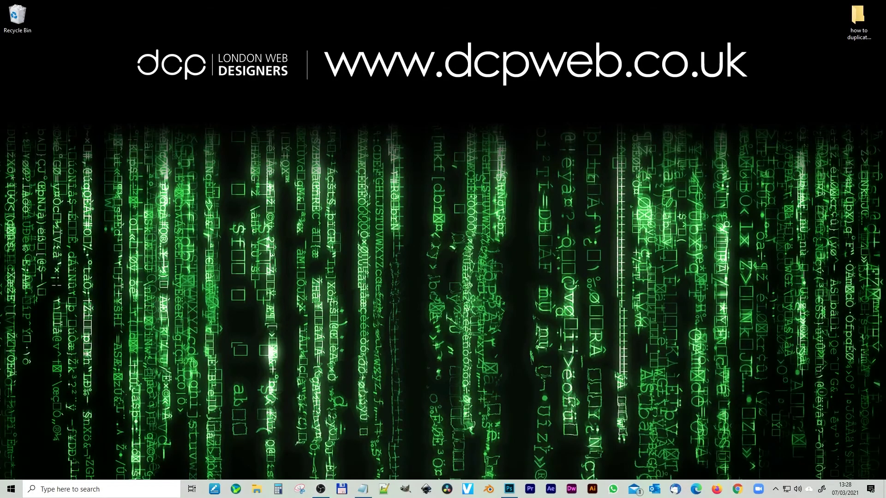
Launch Chrome and load the Clean Co website at cleanco.dcpmix.com.
left_click(744, 489)
left_click(313, 26)
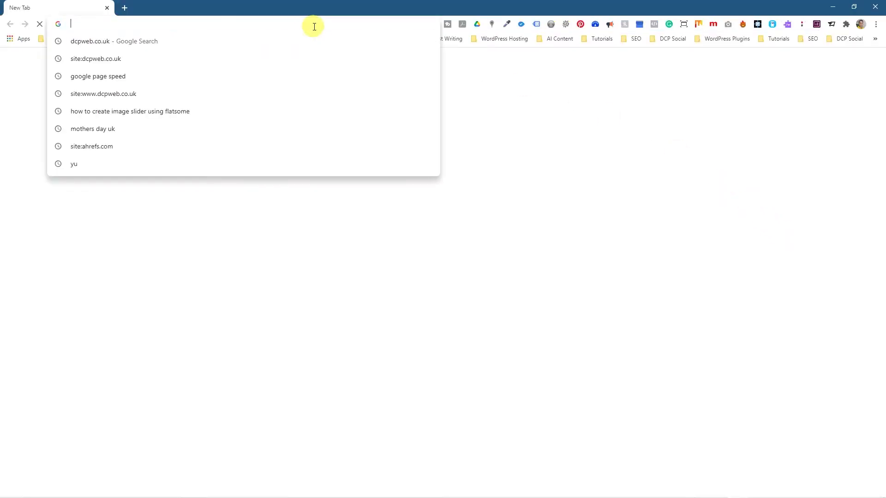
type("https://cleanco.dcpmix.com")
key("Return")
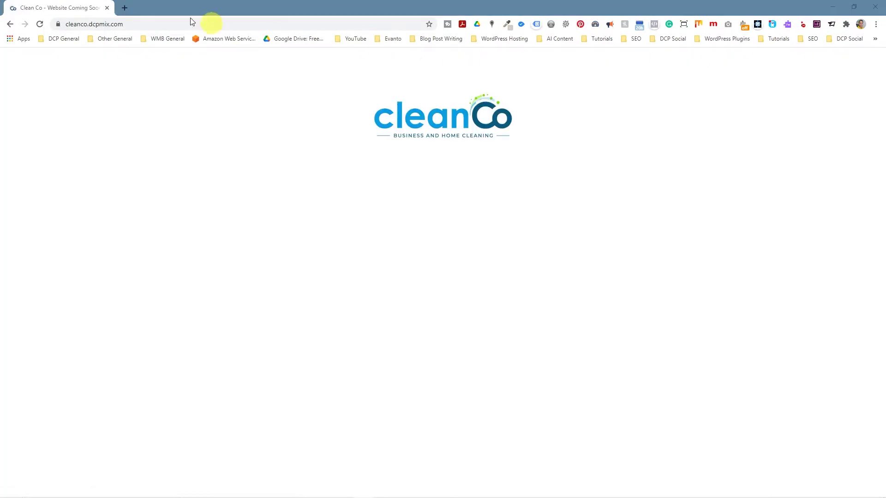
Open wp-admin in a new tab and log in with the saved username and password.
left_click(125, 8)
type("https://cleanco.dcpmix.com/wp-admin")
key("Return")
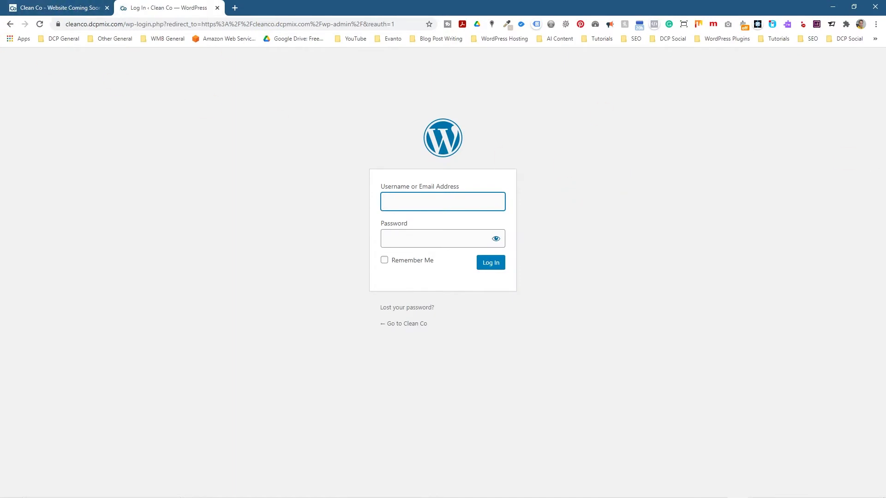
left_click(480, 201)
key("ctrl+v")
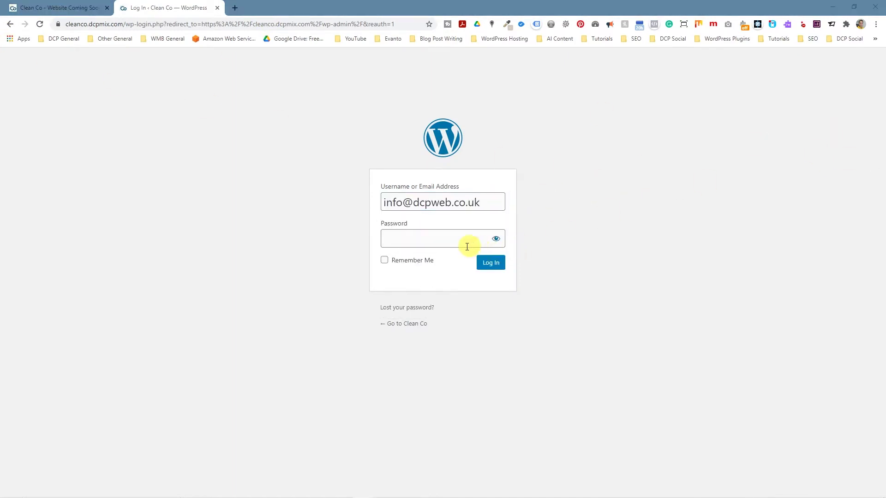
left_click(456, 239)
key("ctrl+v")
left_click(504, 264)
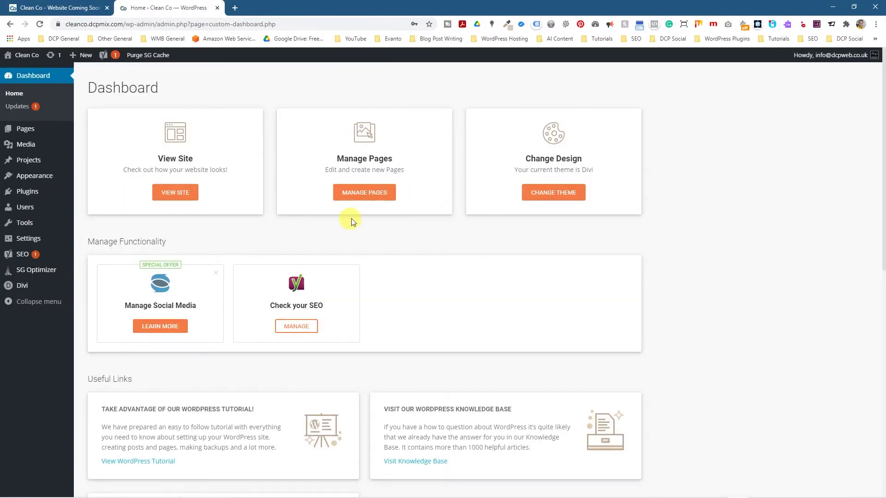
Open the admin Pages list, then reload and scroll through the live Clean Co home page.
left_click(26, 132)
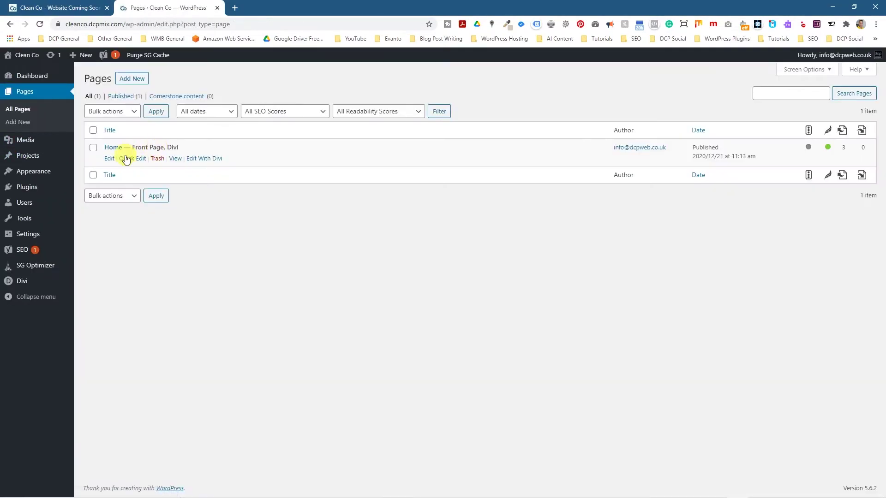
left_click(54, 7)
left_click(39, 24)
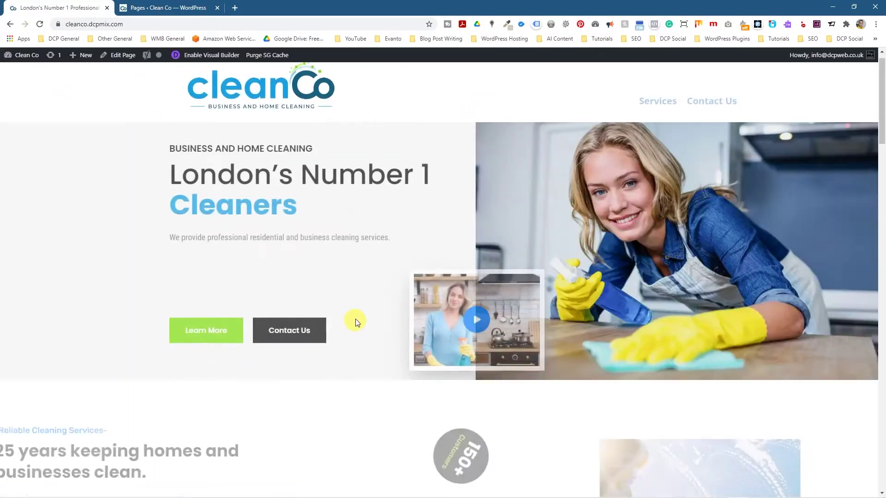
scroll(238, 307, "down", 12)
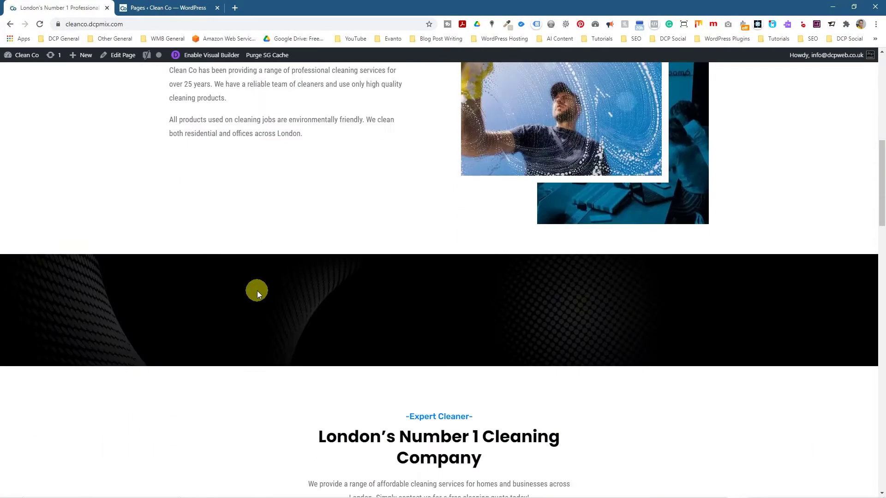
scroll(257, 265, "up", 9)
scroll(257, 245, "up", 3)
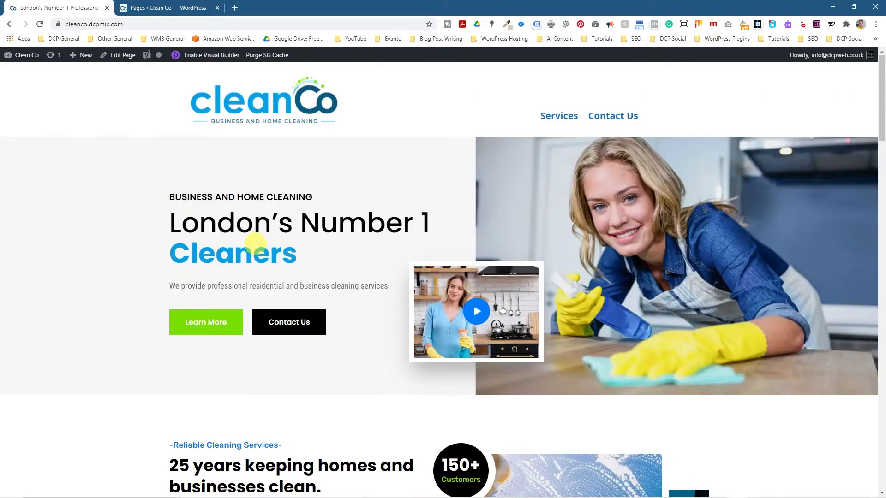
scroll(345, 362, "down", 5)
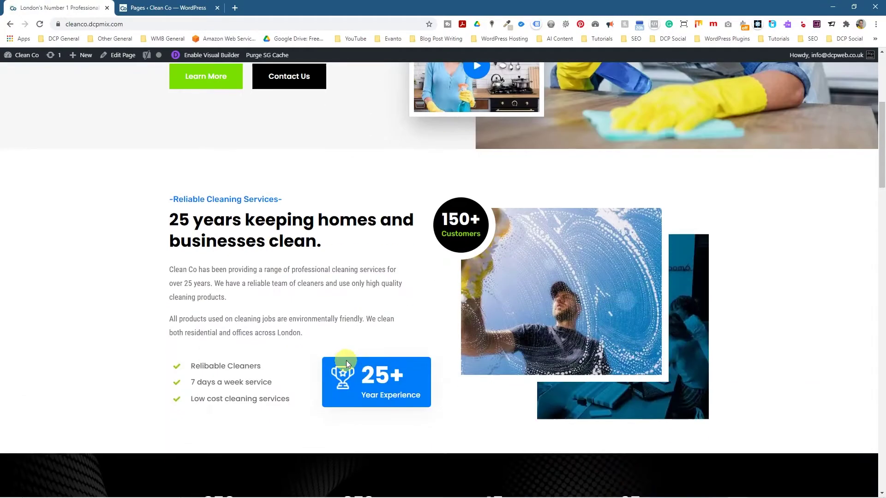
scroll(277, 310, "down", 17)
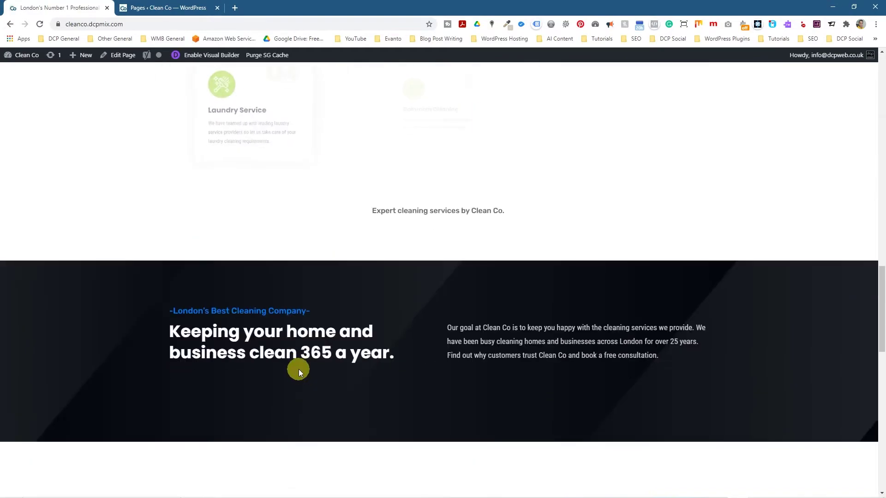
scroll(298, 362, "down", 10)
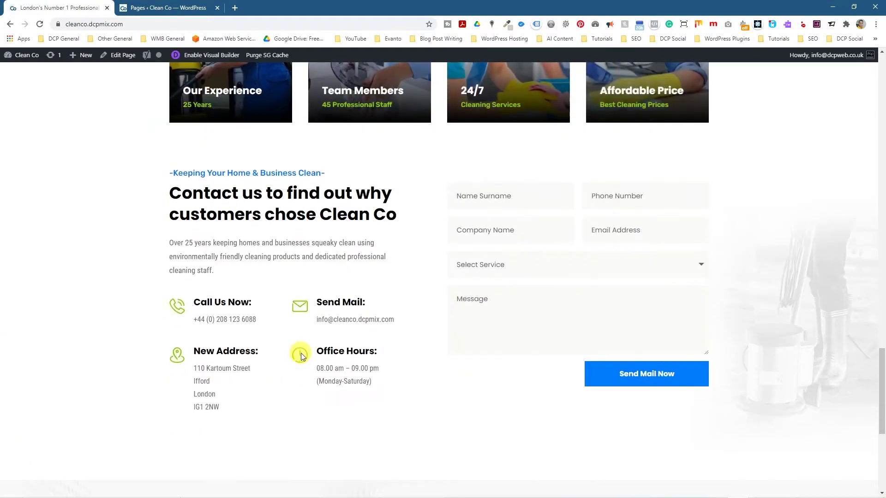
scroll(301, 356, "up", 20)
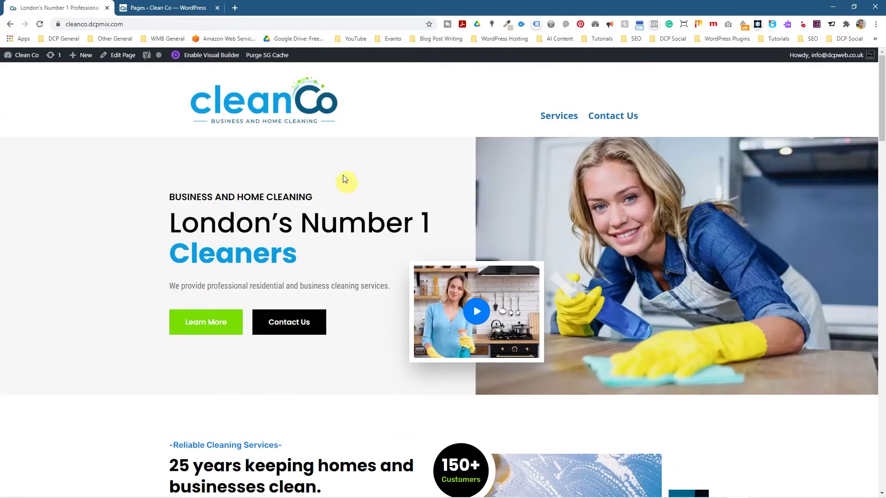
left_click(168, 8)
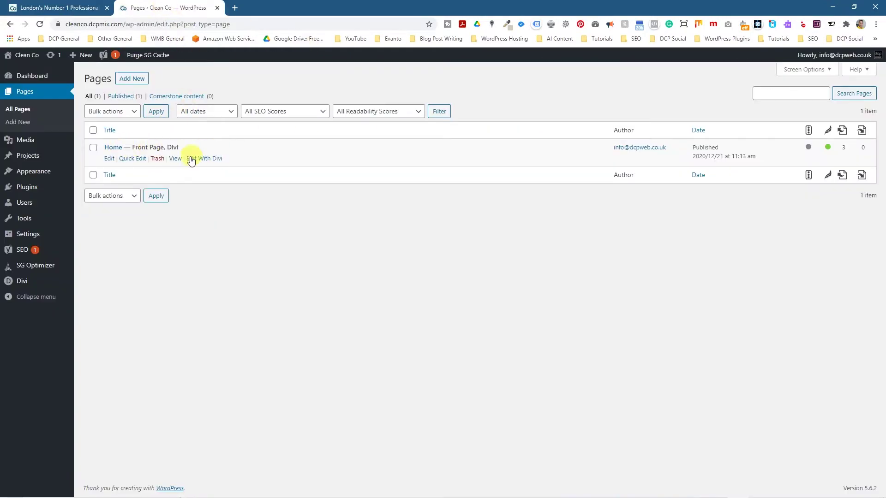
Search 'Yoast Duplicate' under Plugins > Add New, install and activate it, then go to Pages.
left_click(37, 191)
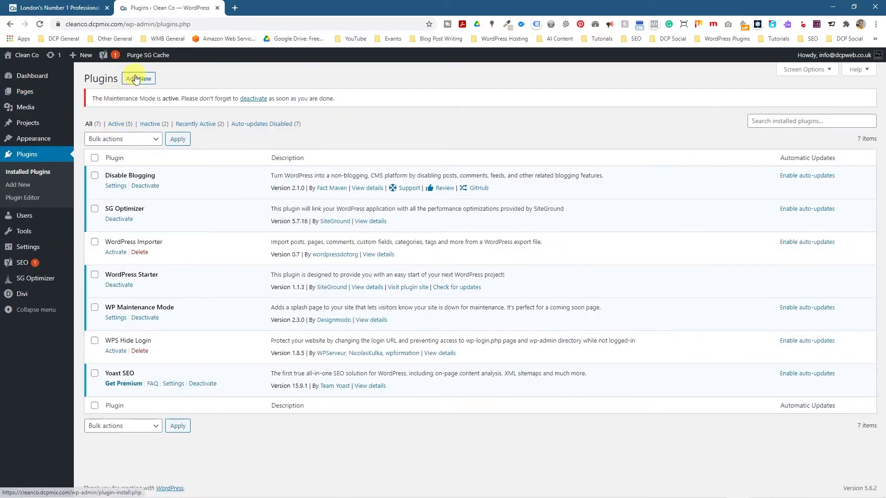
left_click(135, 79)
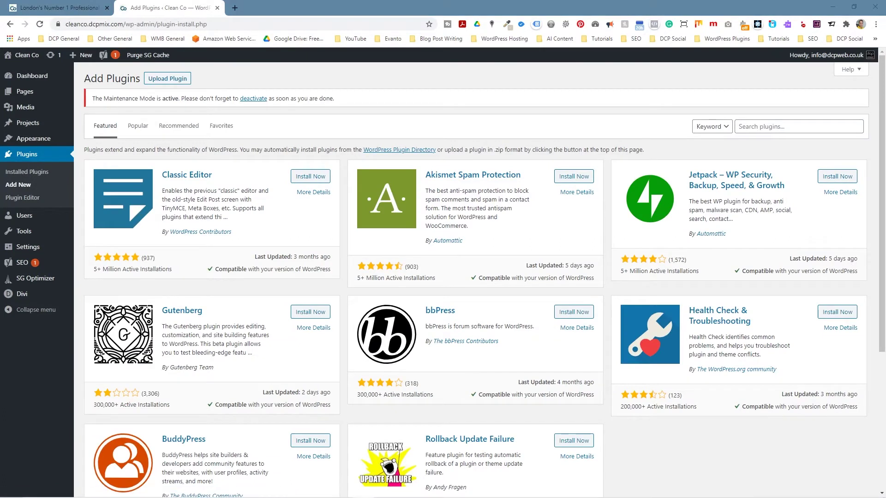
left_click(762, 126)
type("Yoast Duplicate")
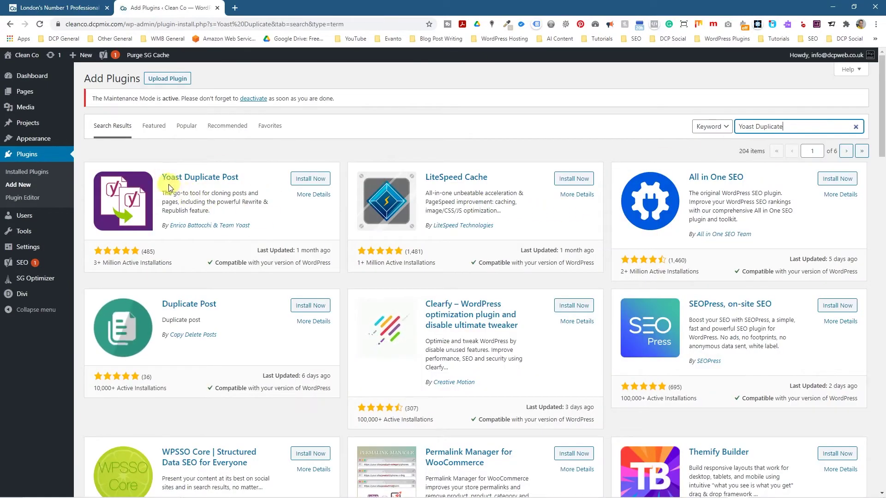
left_click(309, 184)
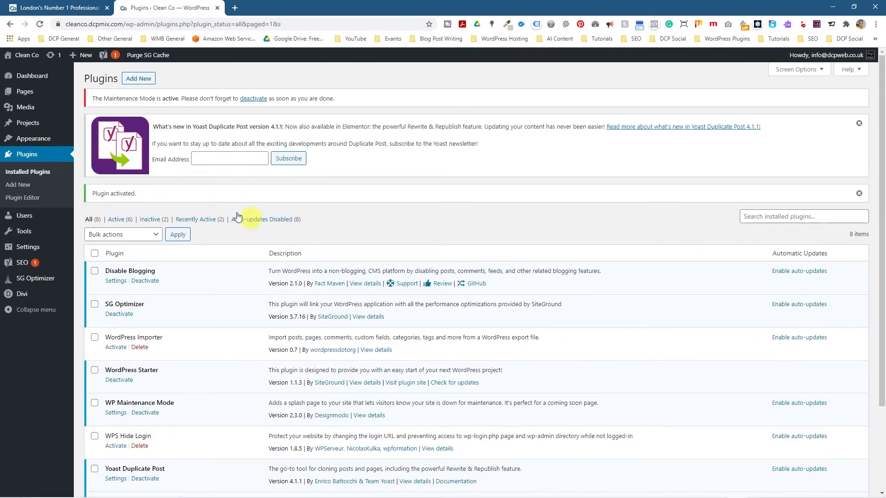
left_click(31, 93)
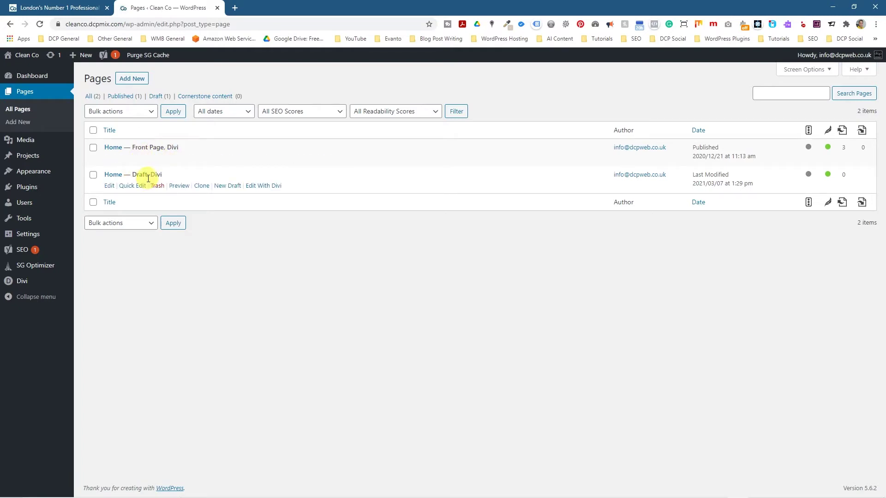
Quick-edit the draft copy's title to 'Home – Backup – 07 03 2021' and save it.
left_click(133, 185)
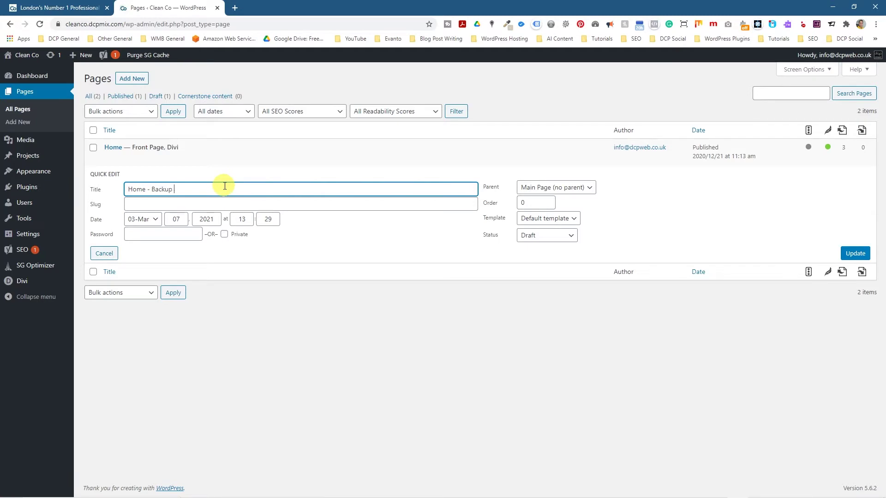
type("- Backup - ")
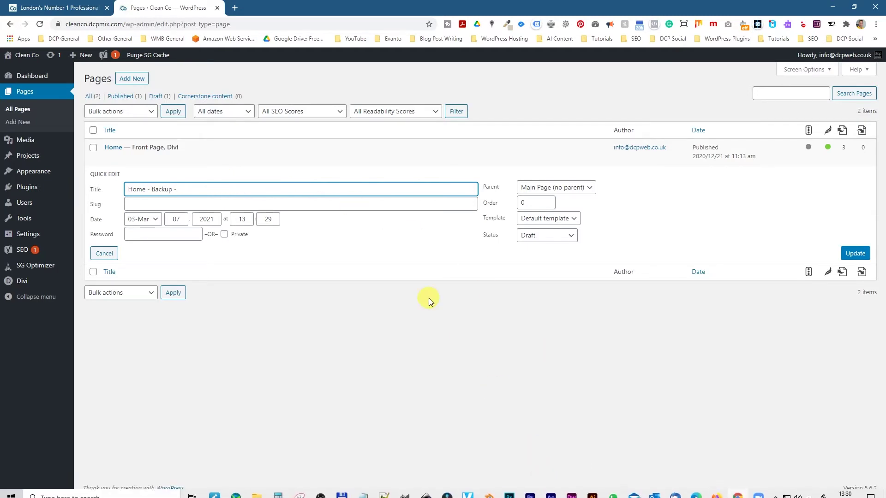
type("07 03 2021")
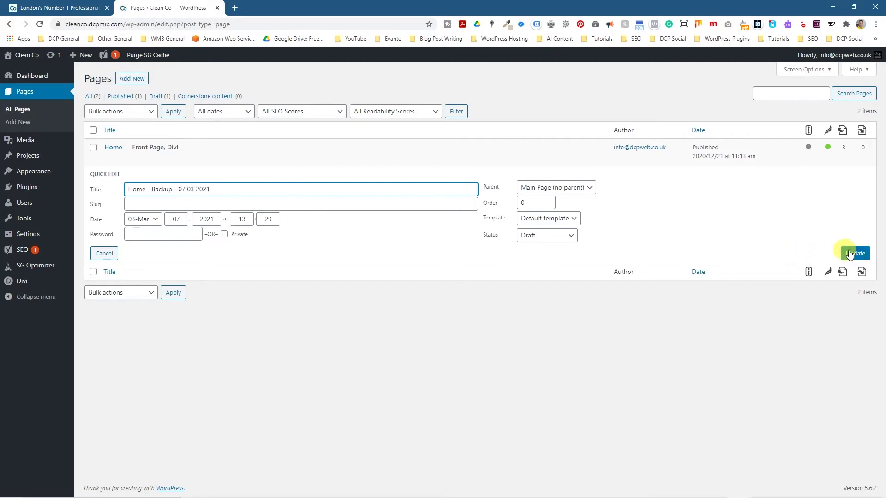
left_click(854, 254)
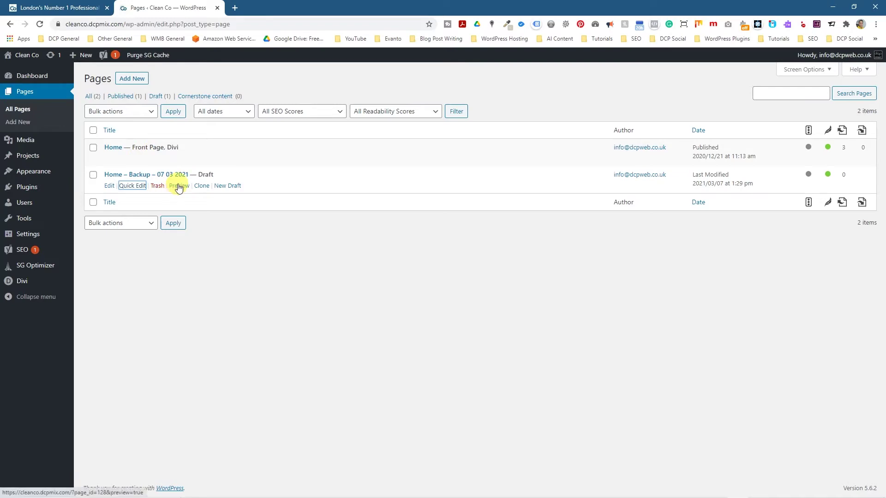
left_click(277, 8)
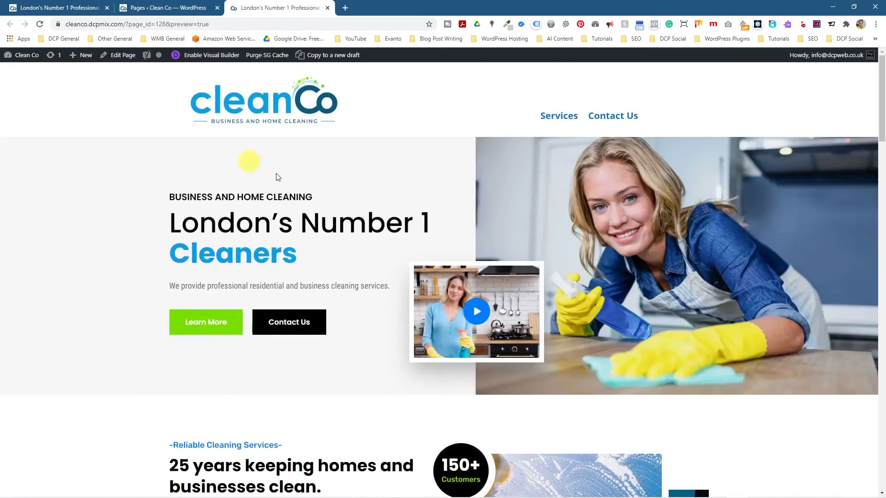
scroll(485, 295, "down", 15)
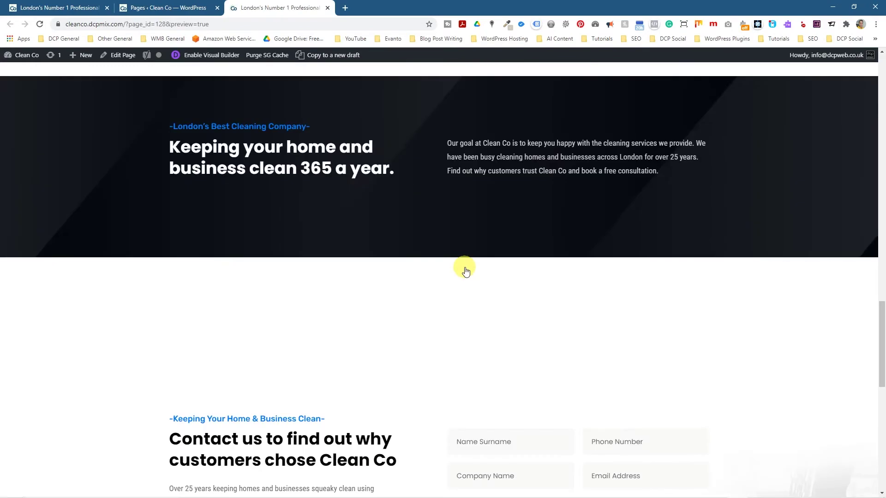
scroll(463, 269, "up", 6)
scroll(429, 231, "up", 10)
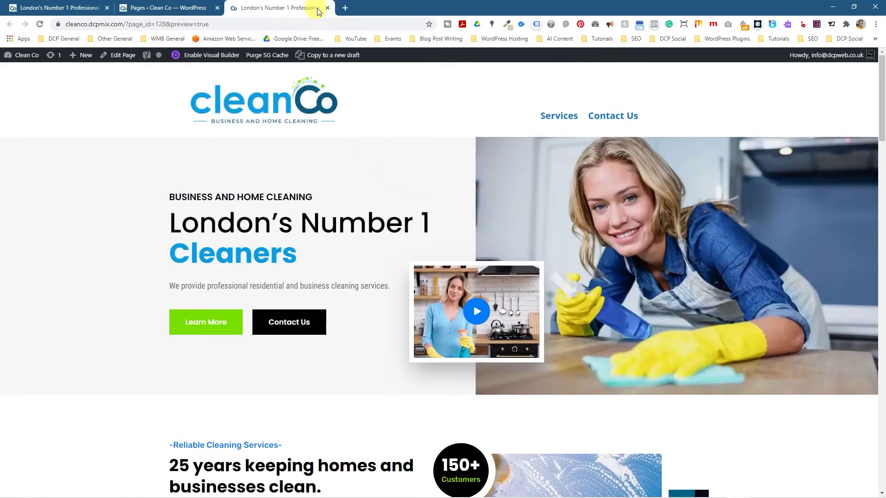
left_click(327, 8)
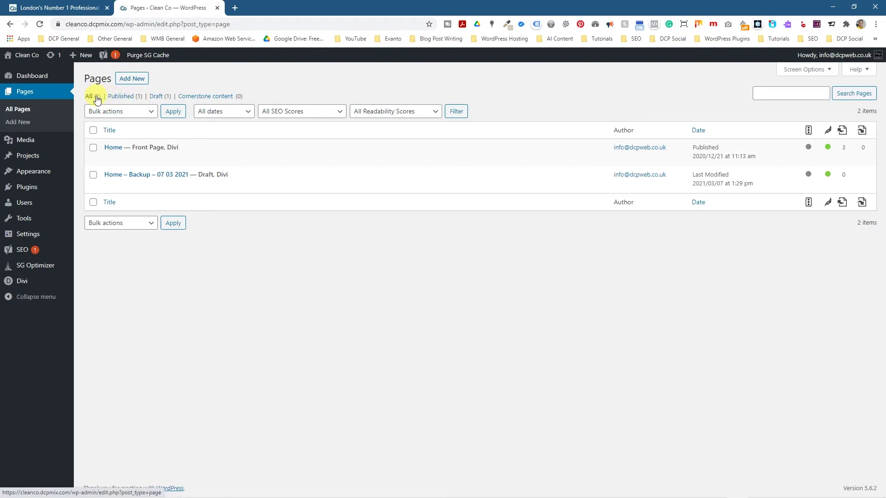
Filter the Pages list by Published, then Draft, then Published again.
left_click(137, 96)
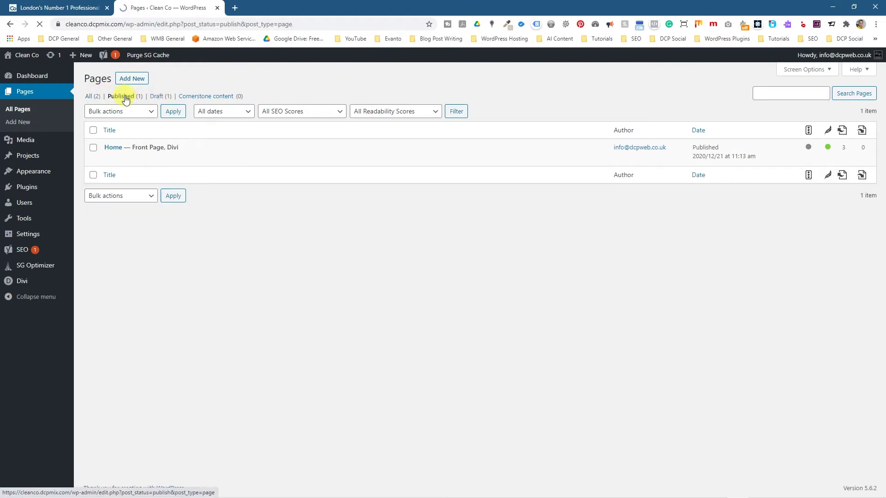
left_click(162, 97)
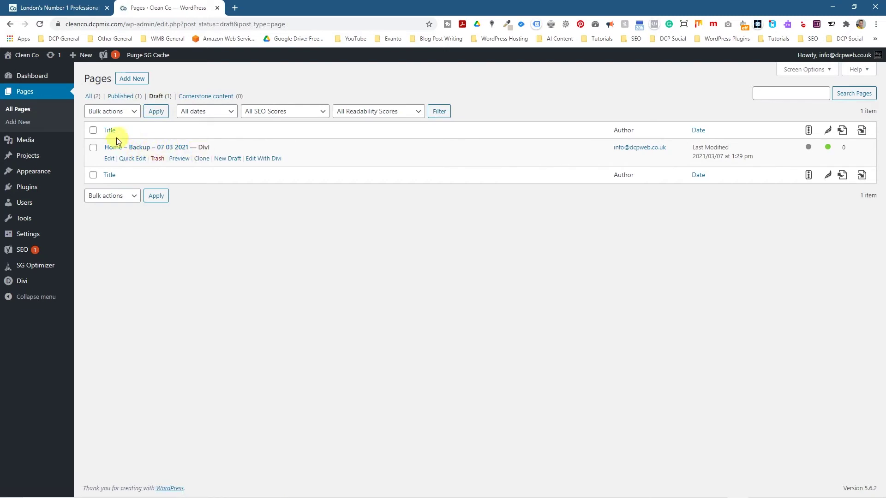
left_click(123, 99)
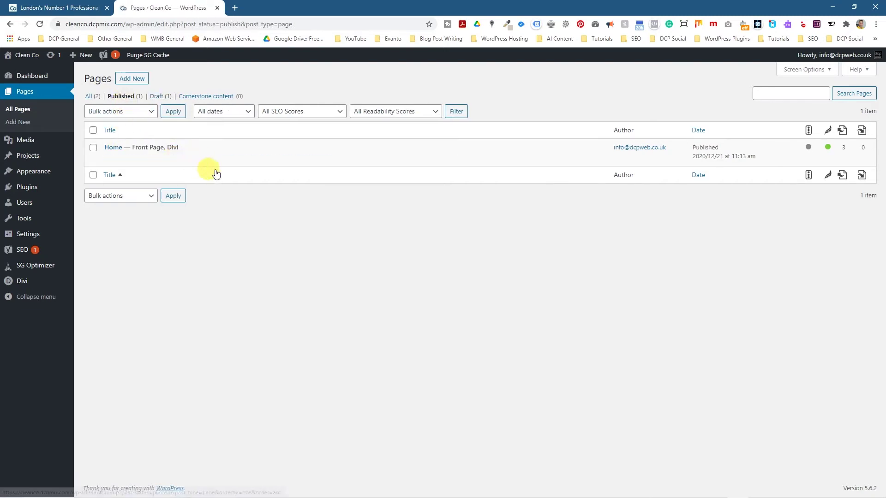
mouse_move(192, 139)
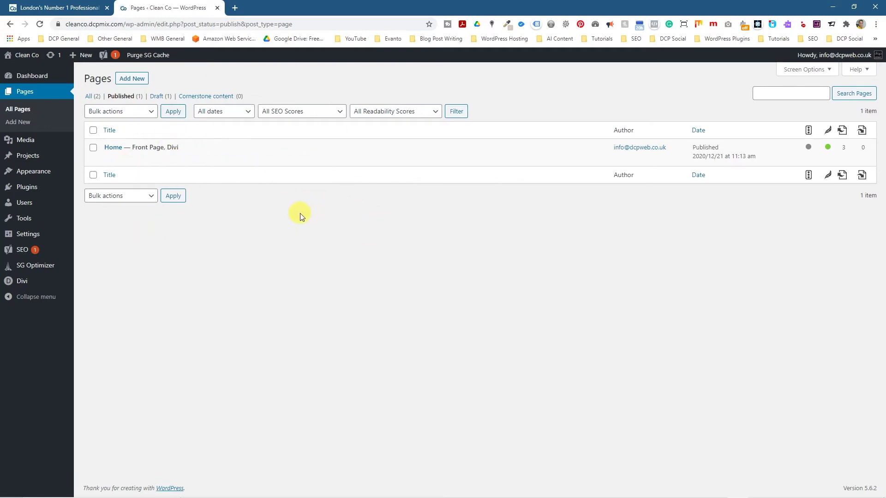
mouse_move(158, 166)
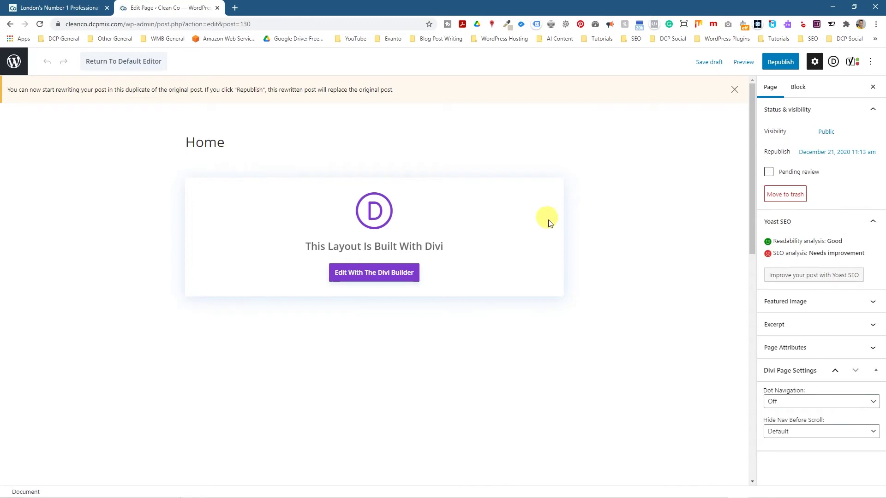
Republish the rewritten Home page over the original, confirming in the pre-publish panel.
scroll(461, 223, "down", 10)
scroll(459, 220, "up", 9)
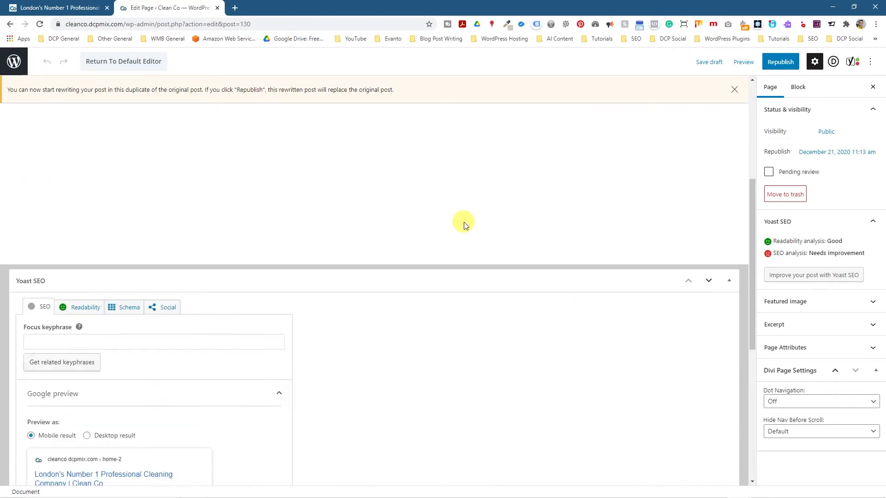
left_click(778, 63)
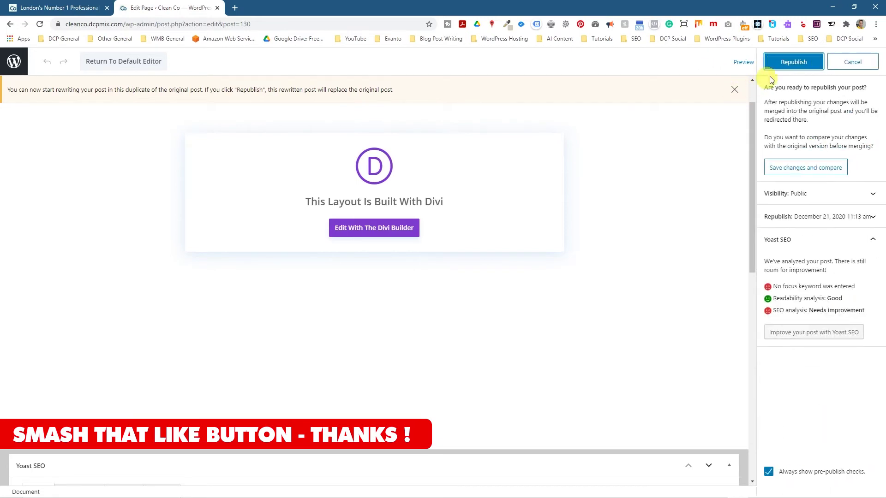
left_click(787, 61)
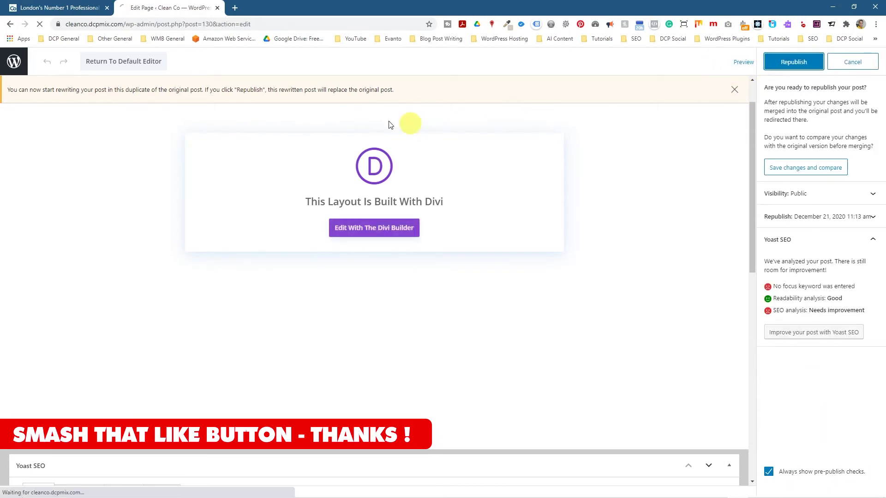
left_click(14, 64)
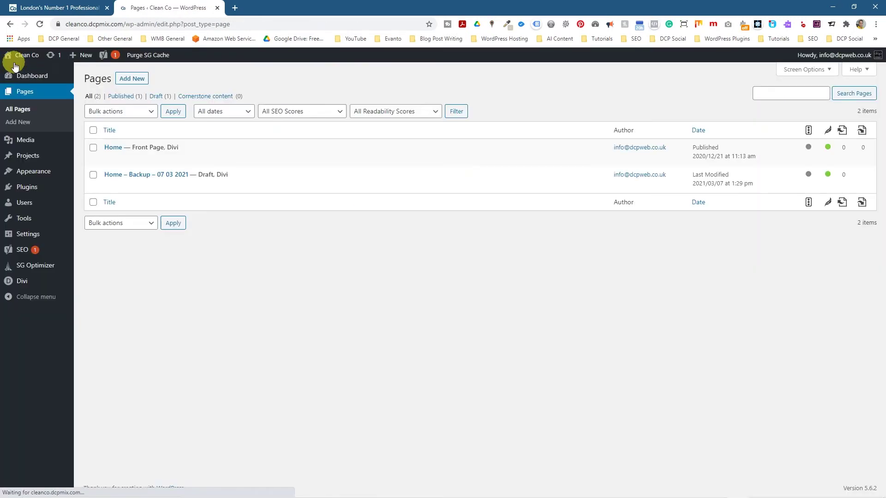
mouse_move(179, 177)
mouse_move(119, 146)
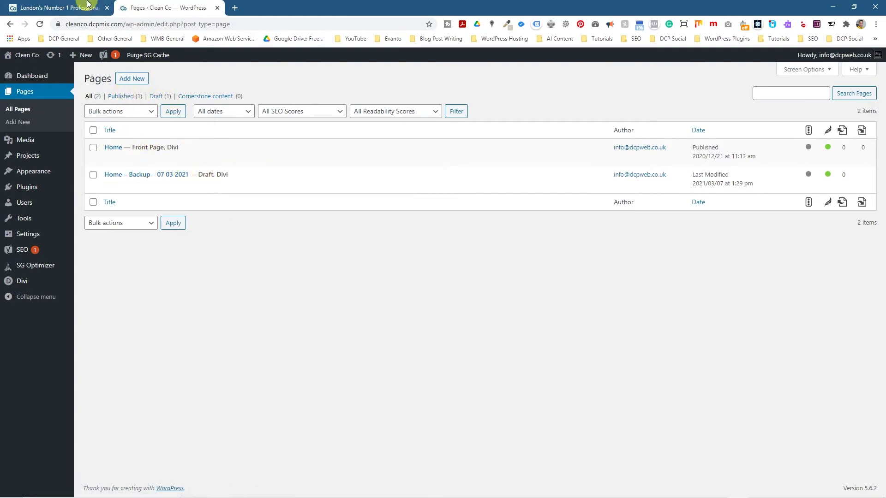
left_click(88, 4)
left_click(41, 24)
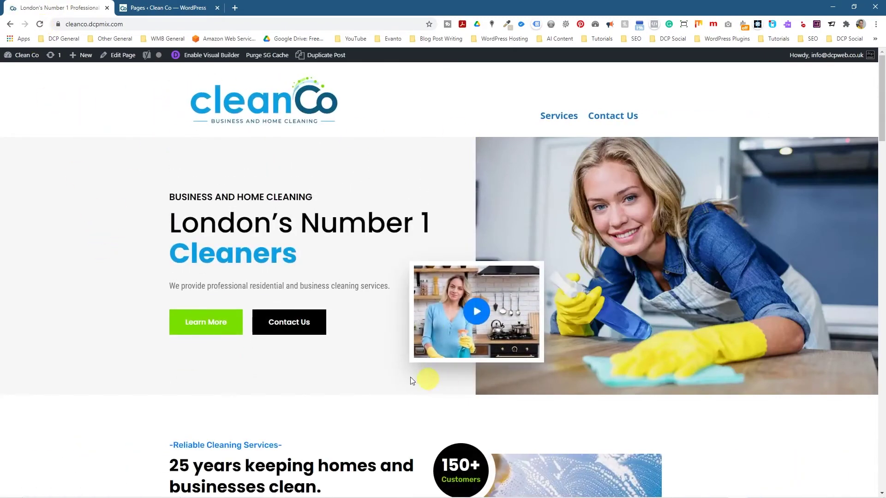
left_click(156, 12)
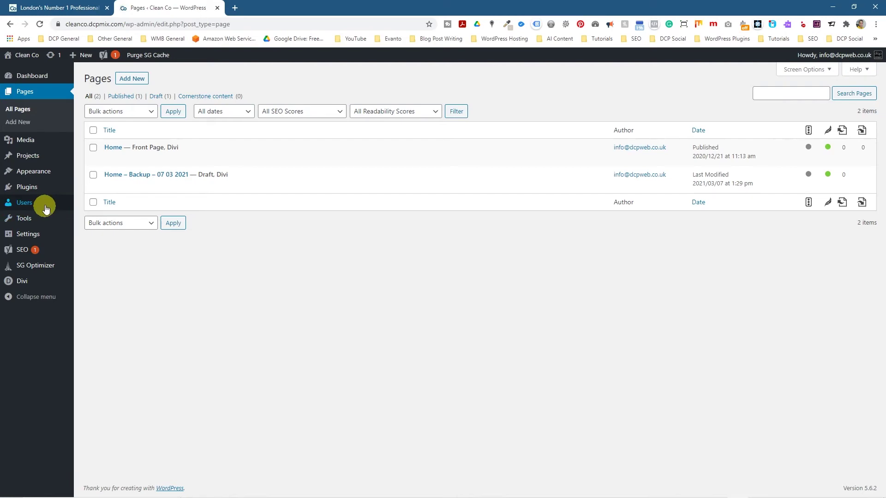
left_click(35, 187)
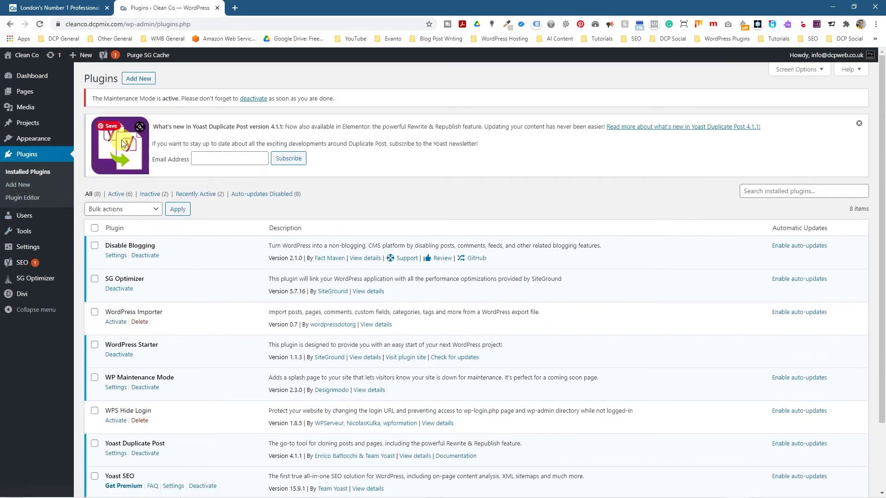
scroll(181, 309, "down", 3)
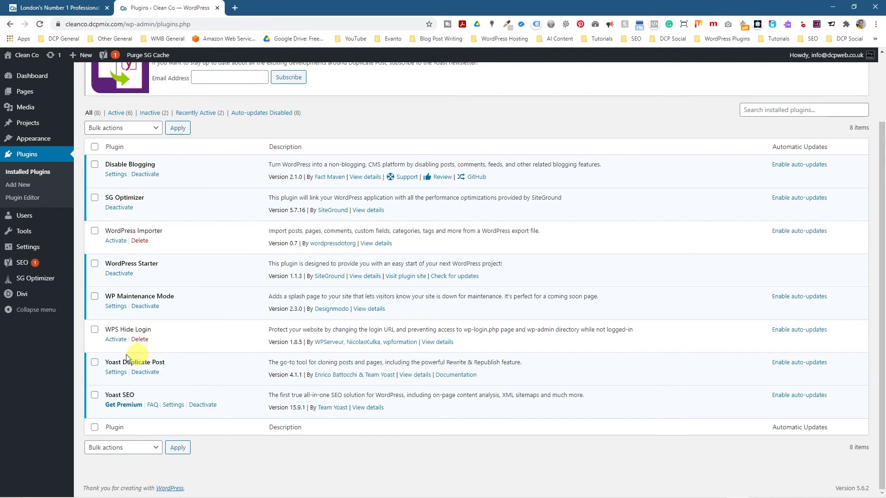
scroll(134, 378, "up", 2)
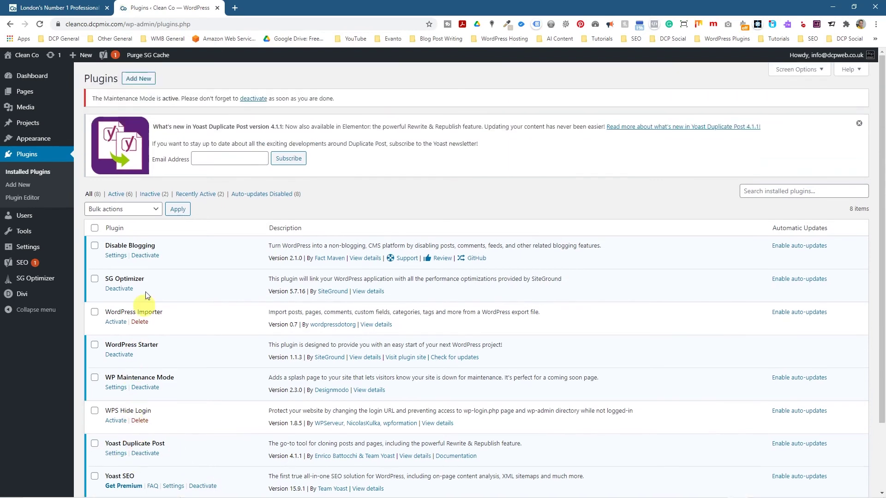
left_click(29, 96)
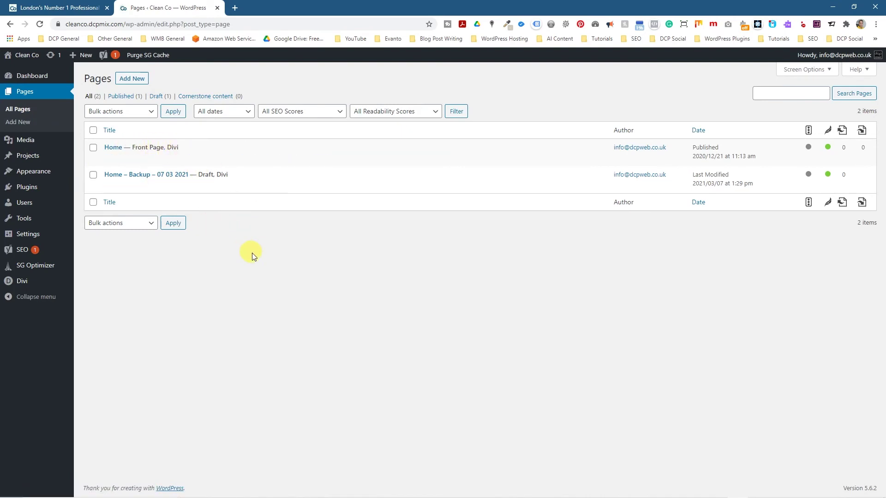
left_click(76, 7)
Minimize the browser window to reveal the Windows desktop.
left_click(833, 7)
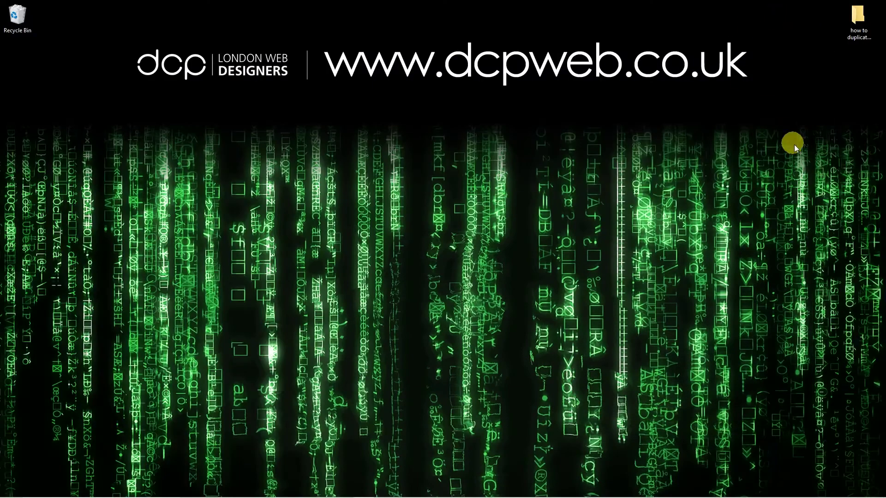